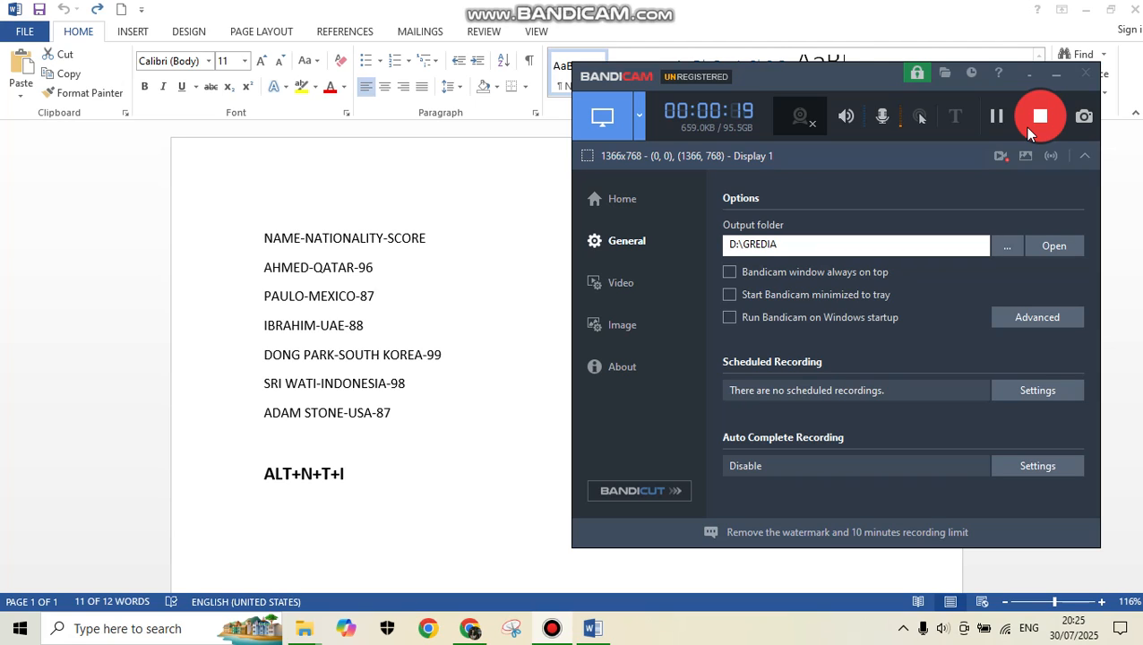
left_click(344, 281)
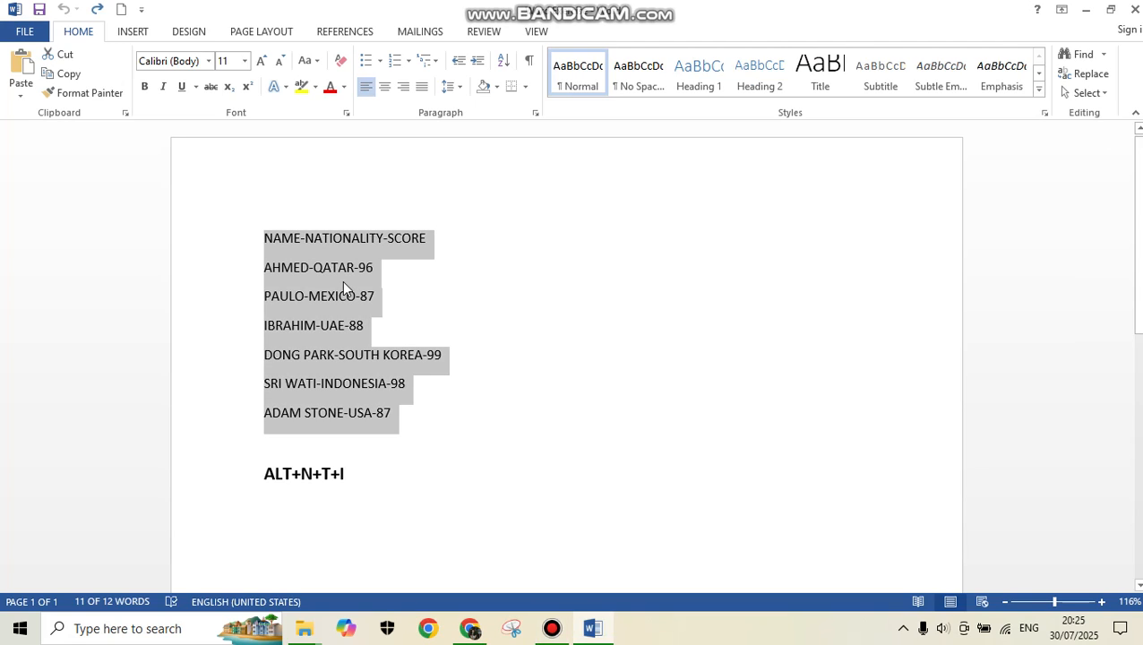
left_click(350, 326)
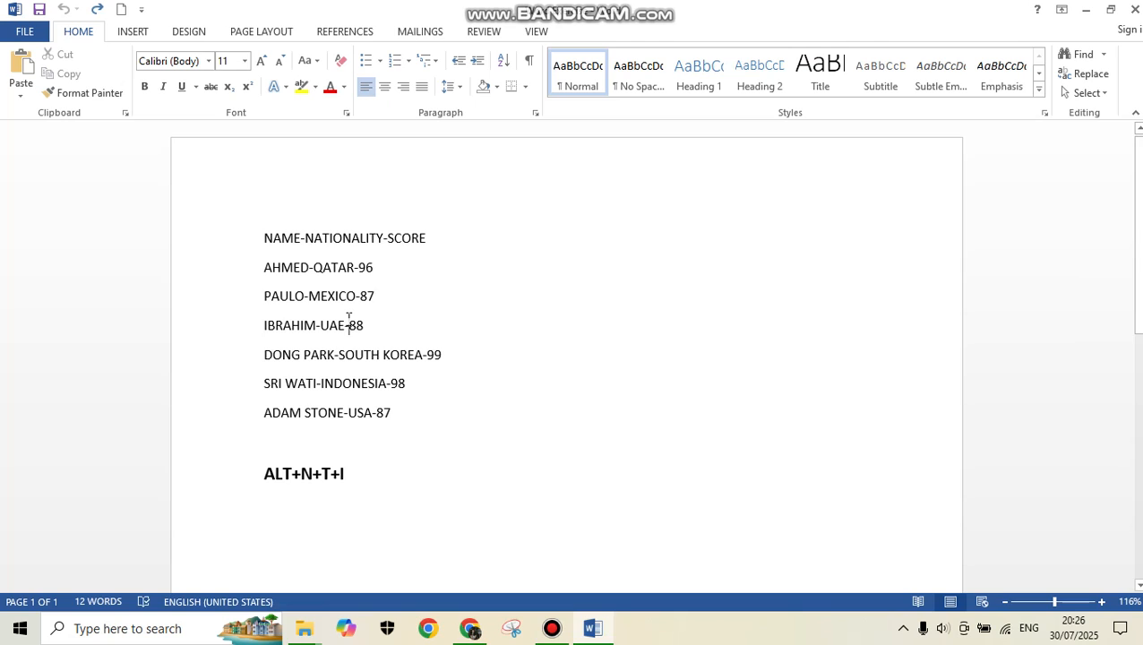
left_click_drag(398, 416, 256, 245)
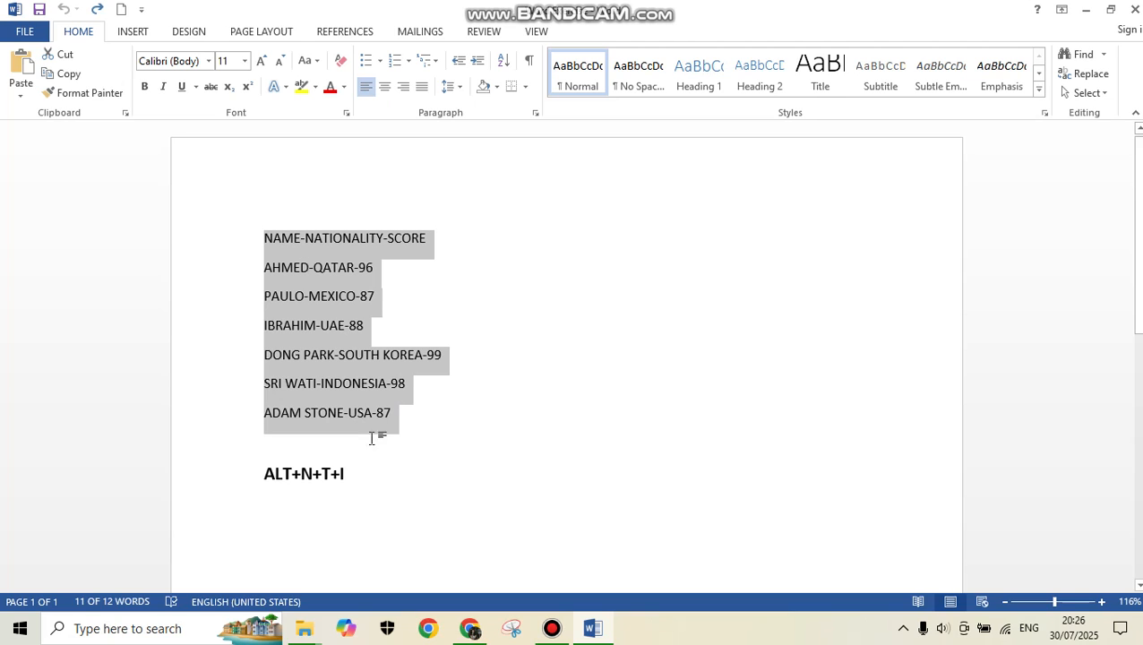
left_click_drag(269, 475, 362, 477)
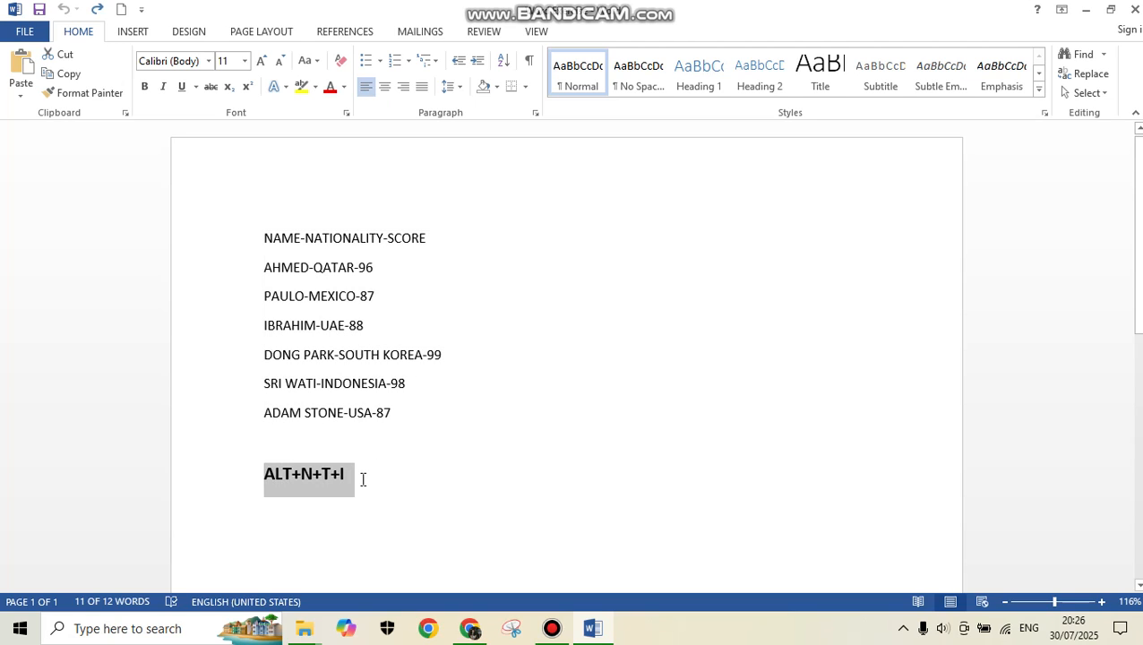
left_click(323, 475)
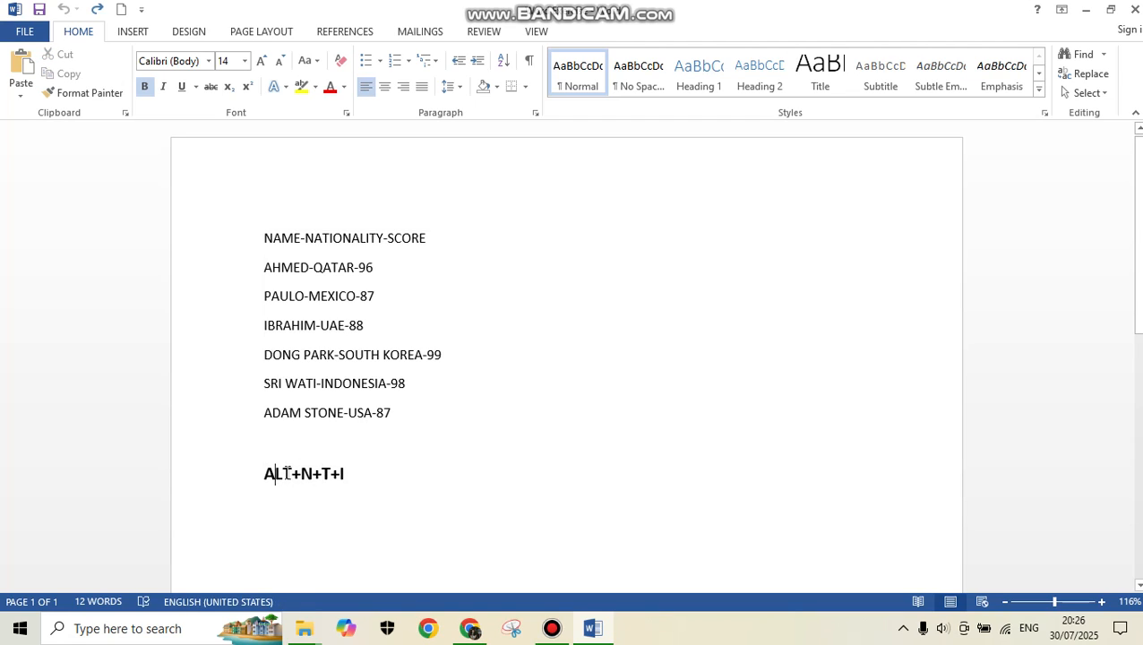
left_click(342, 473)
left_click(275, 473)
left_click_drag(360, 475, 254, 481)
left_click(320, 474)
Convert the seven hyphenated lines, from the NAME-NATIONALITY-SCORE header to the last record, into a single-column table
left_click_drag(391, 414, 263, 237)
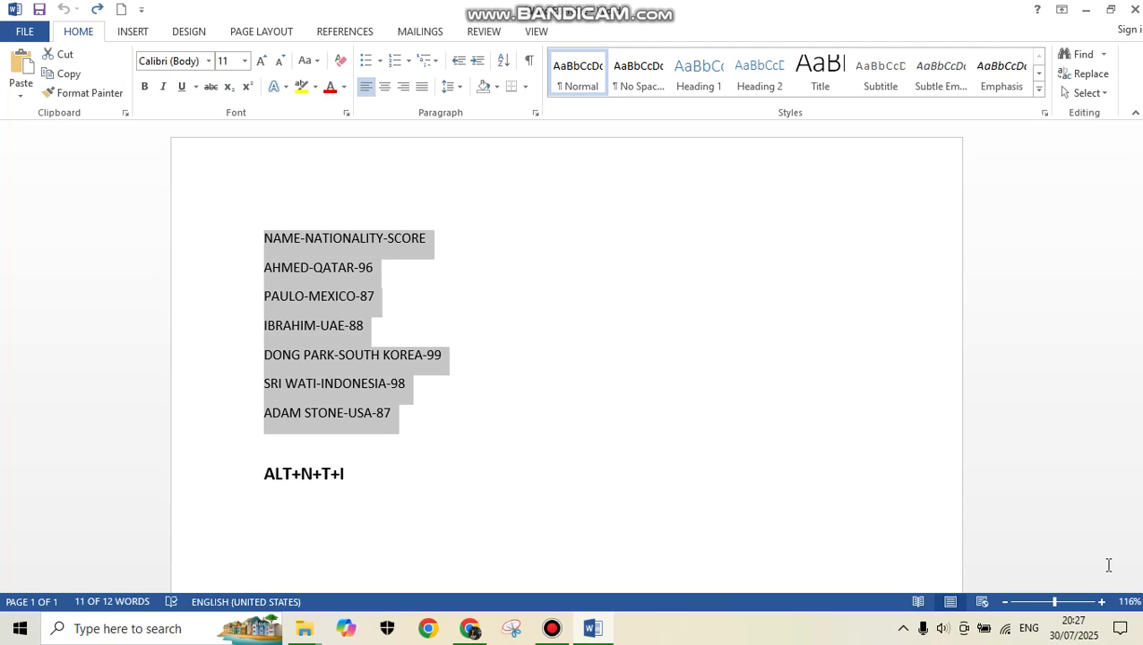
key("alt+n")
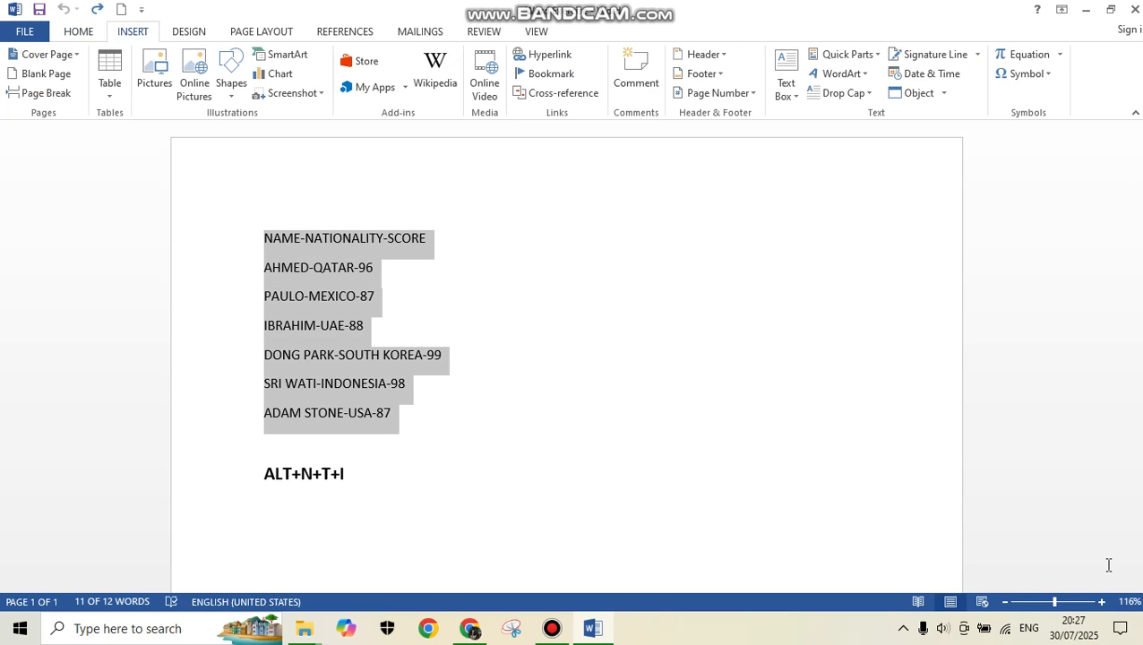
key("t")
key("i")
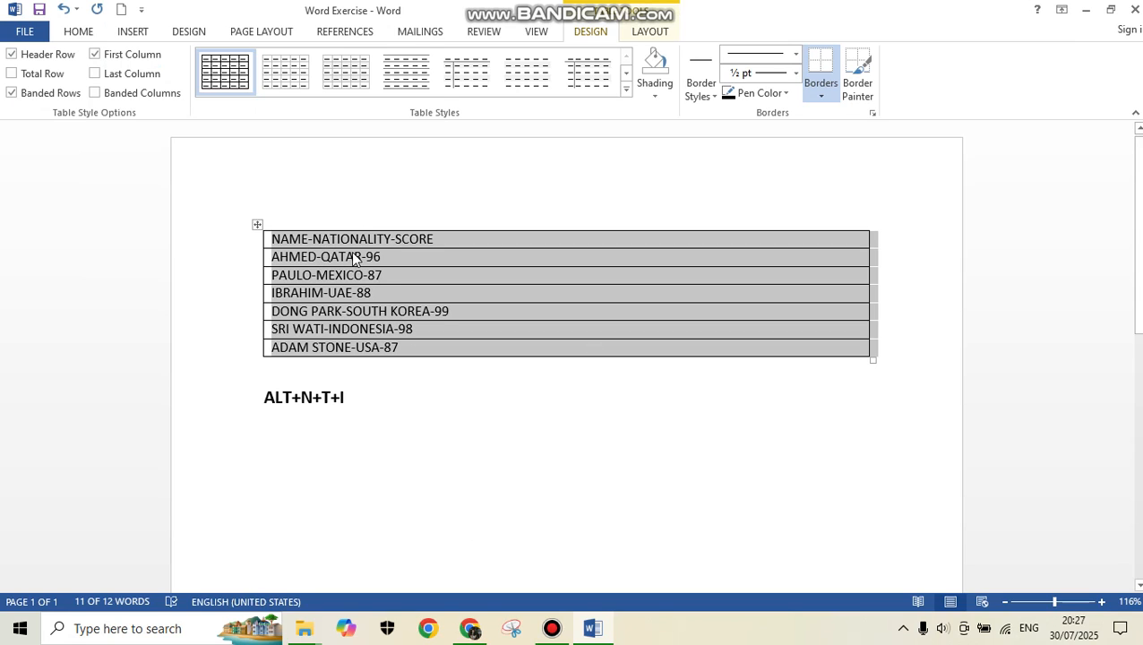
left_click(225, 244)
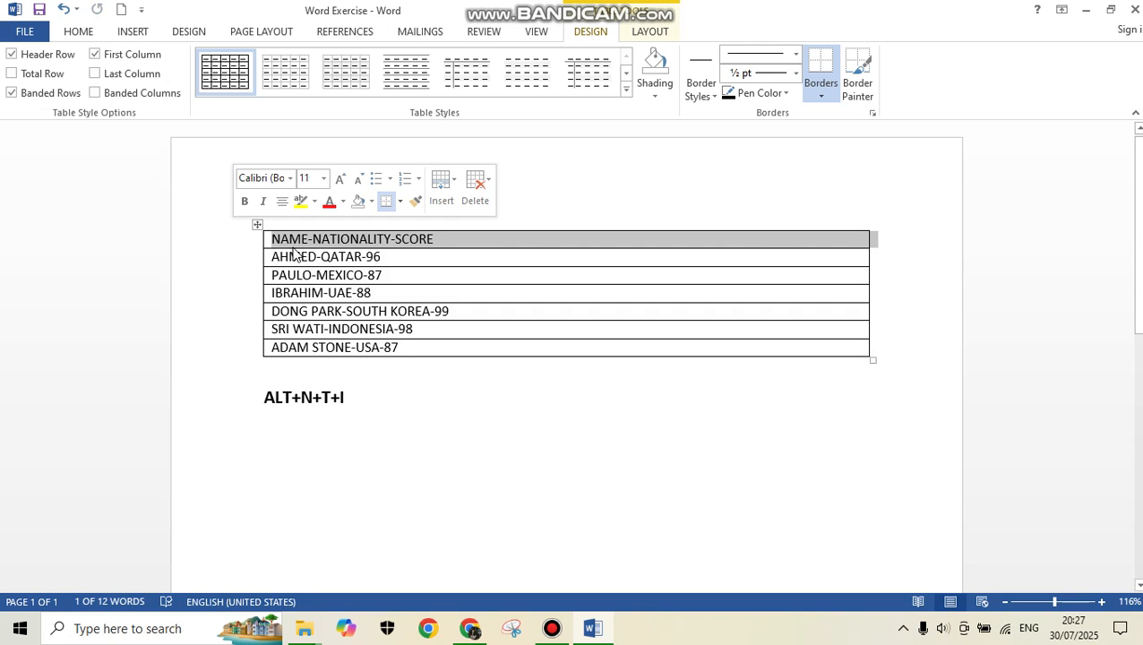
left_click(374, 293)
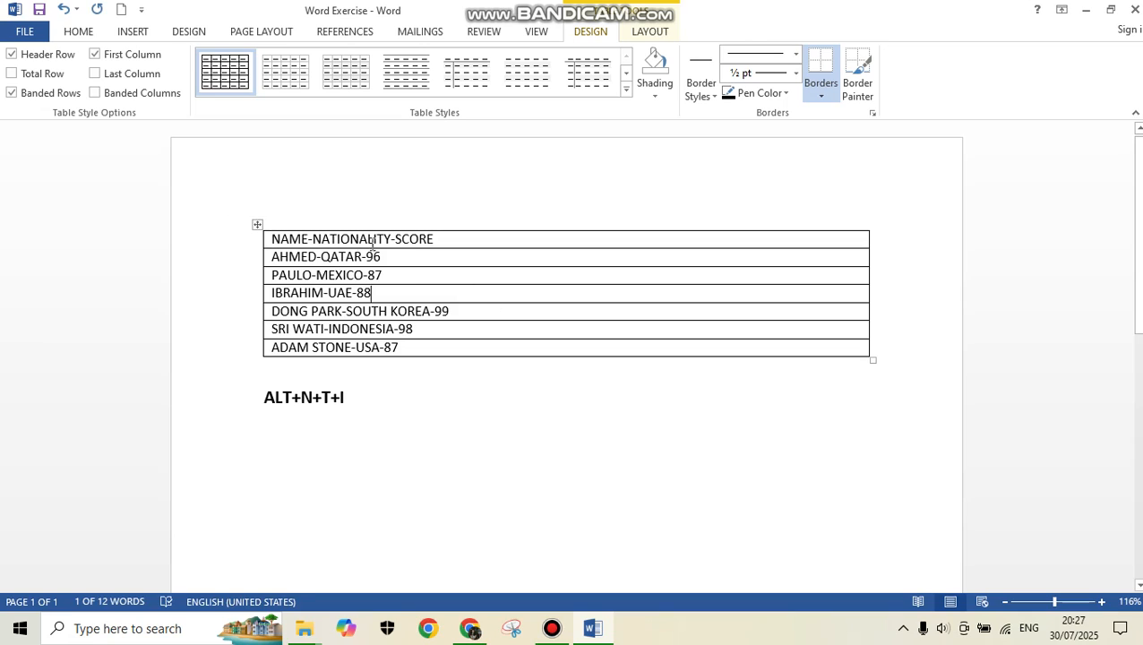
left_click(288, 239)
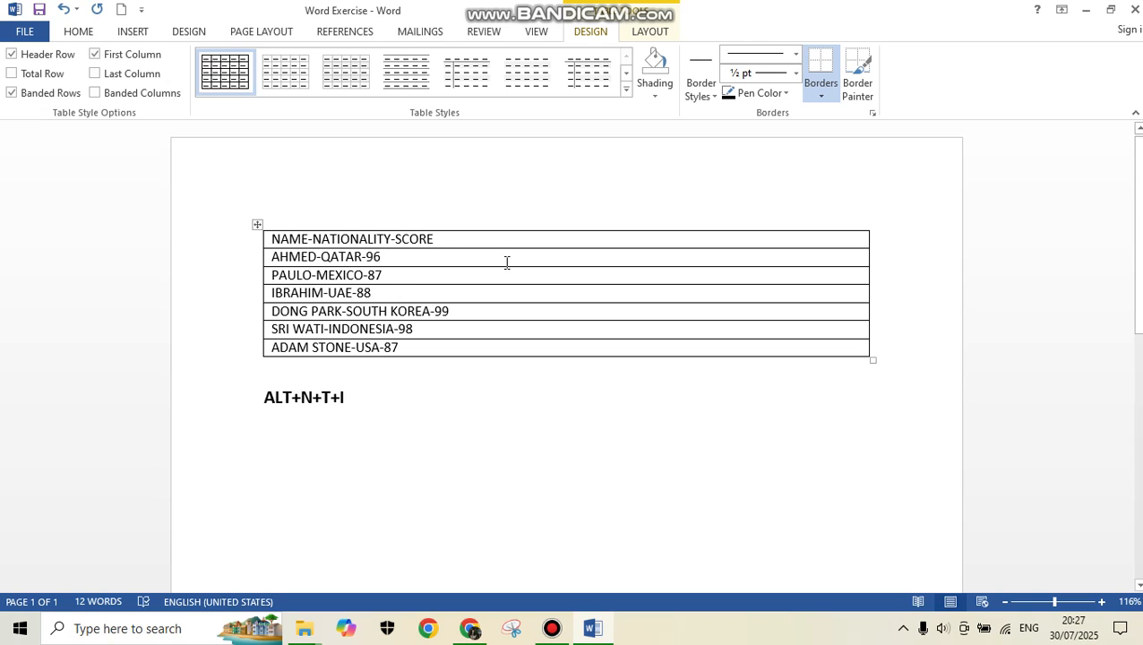
left_click_drag(778, 239, 770, 346)
left_click(719, 392)
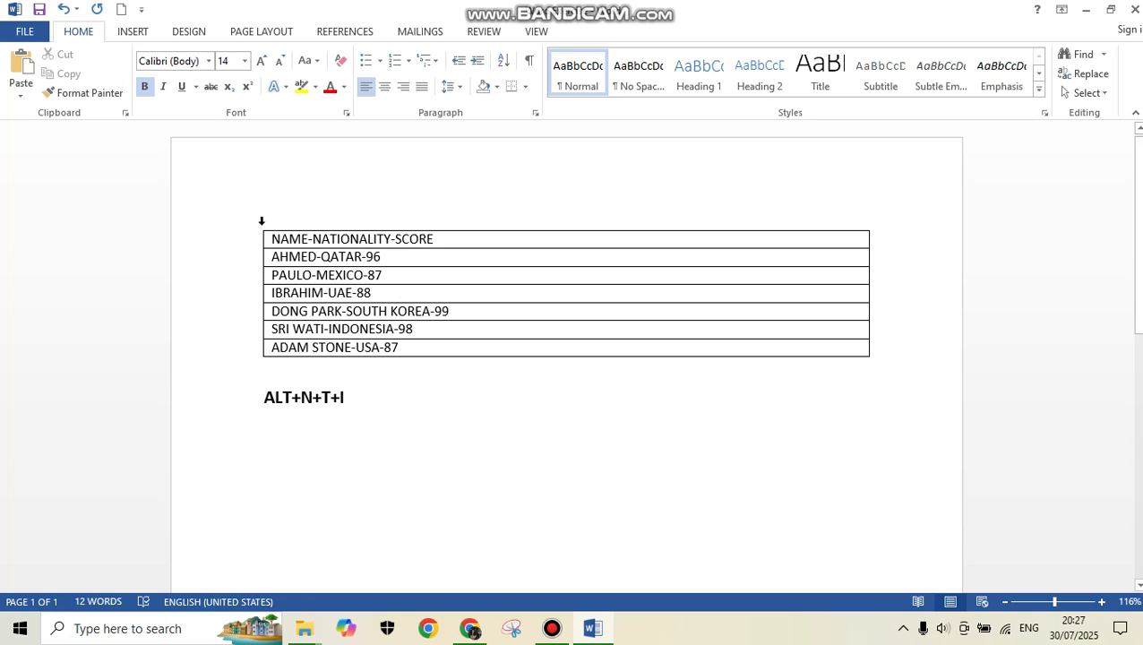
Undo the conversion of the hyphenated lines into a single-column table
key("ctrl+z")
left_click(359, 301)
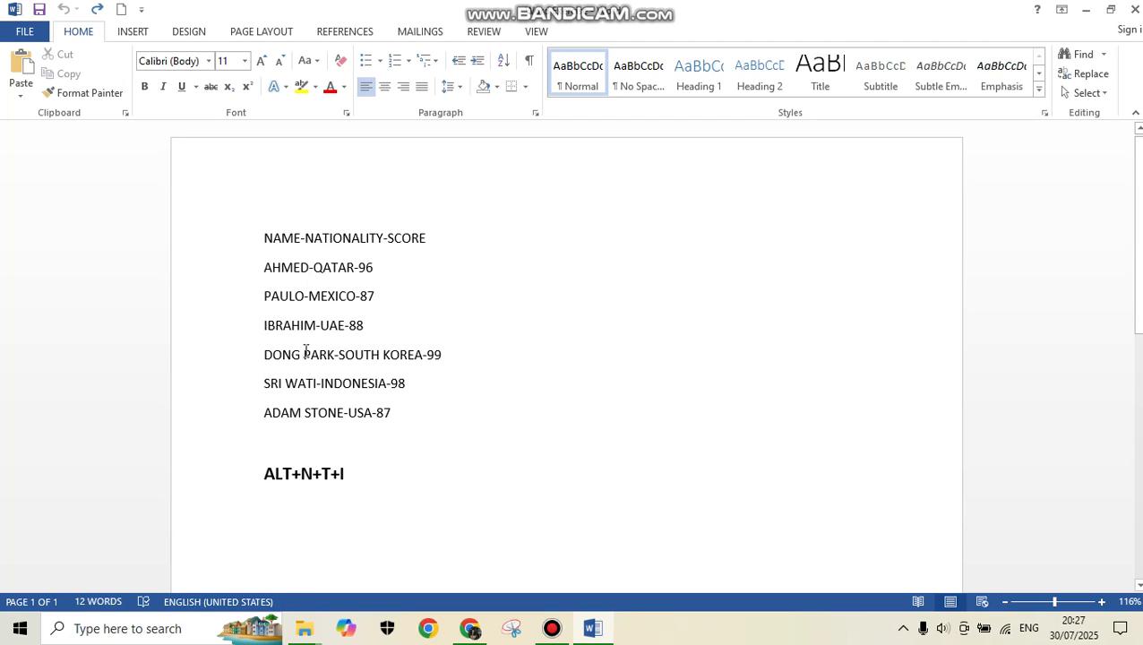
left_click(133, 33)
left_click(110, 90)
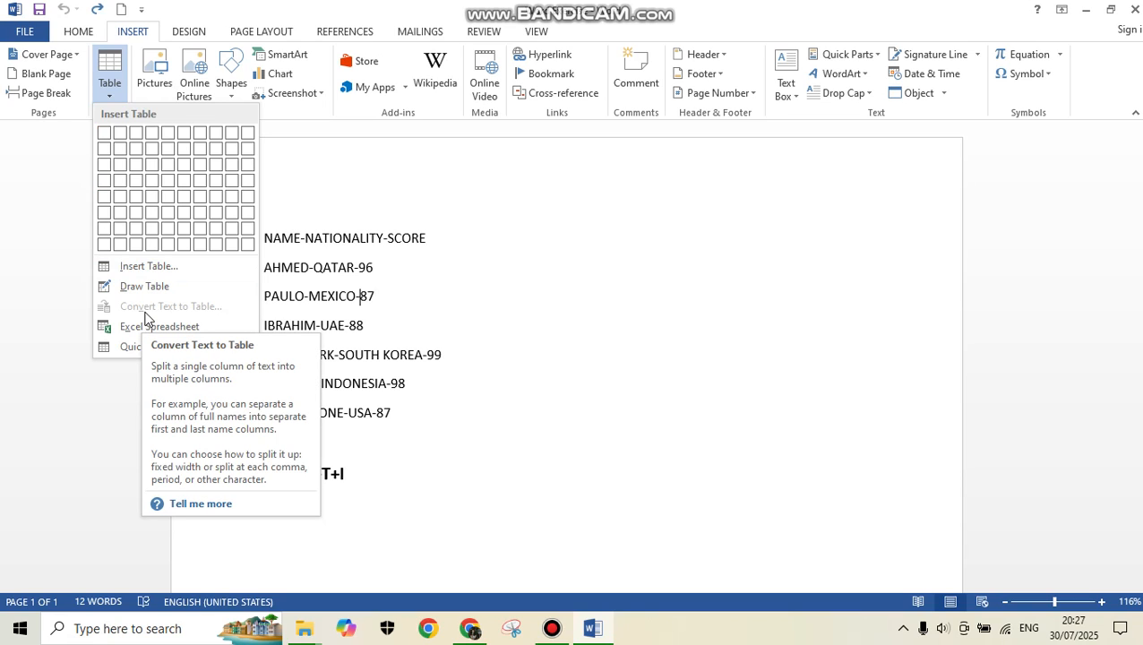
left_click(297, 291)
Convert the seven hyphenated lines into a three-column table with Convert Text to Table, separating the text at the custom character "-"
left_click_drag(408, 412, 238, 229)
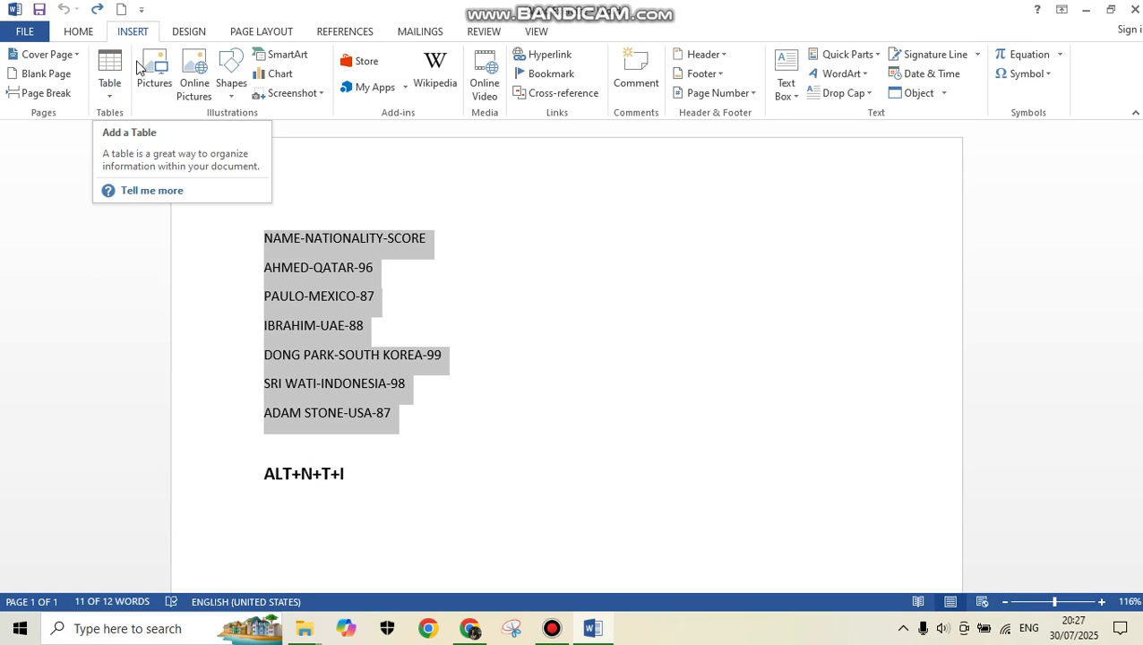
left_click(109, 83)
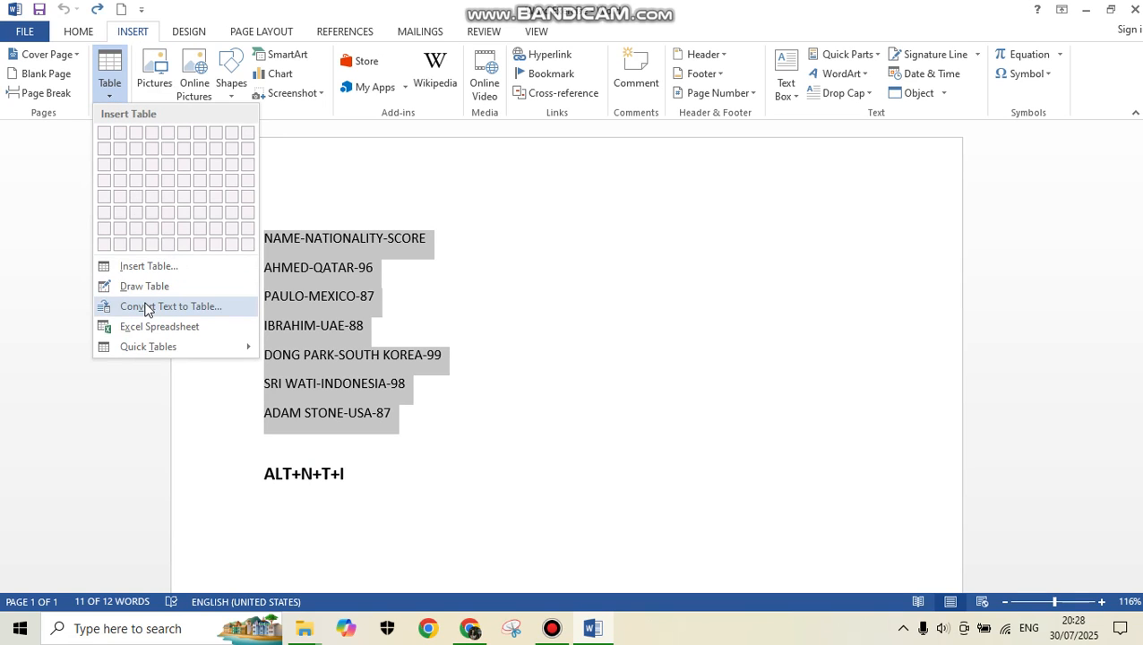
left_click(148, 306)
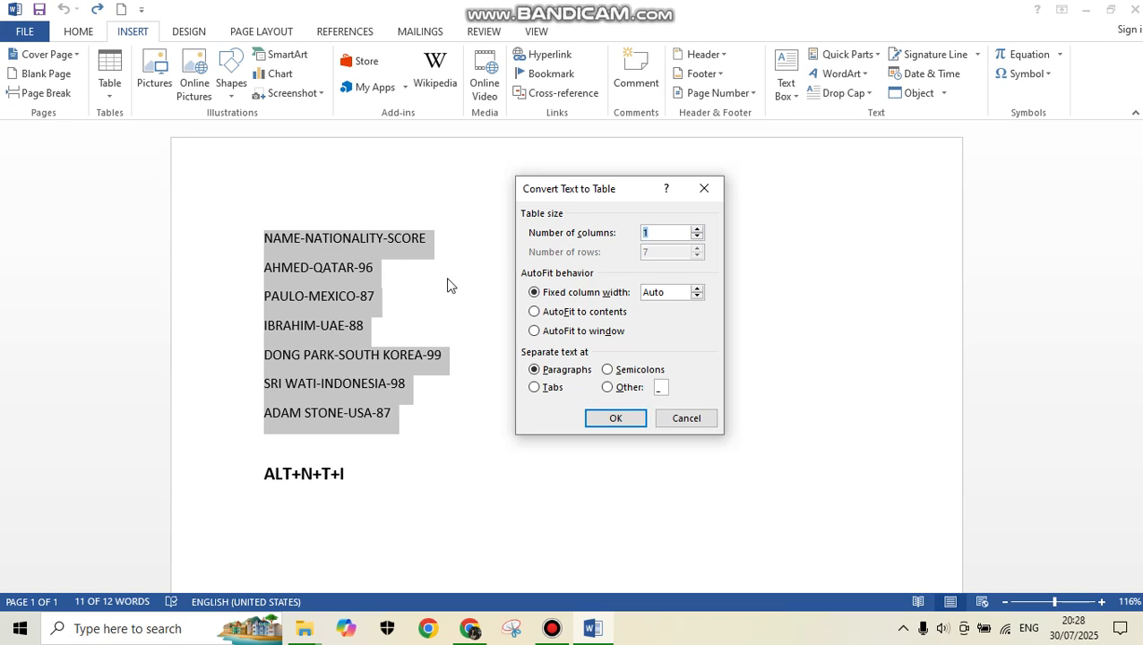
left_click(698, 237)
left_click(632, 396)
key("BackSpace")
type("-")
left_click(613, 420)
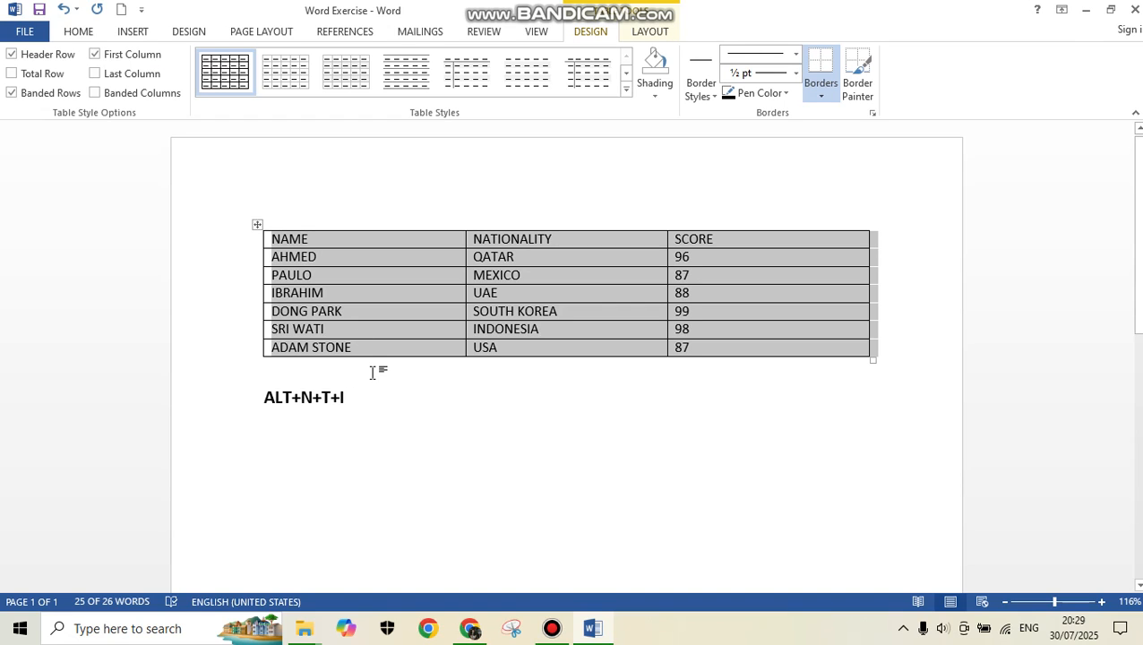
Apply Convert Text to Table to the whole selected table, using one column, automatic fixed column width and separation at paragraphs
left_click(132, 32)
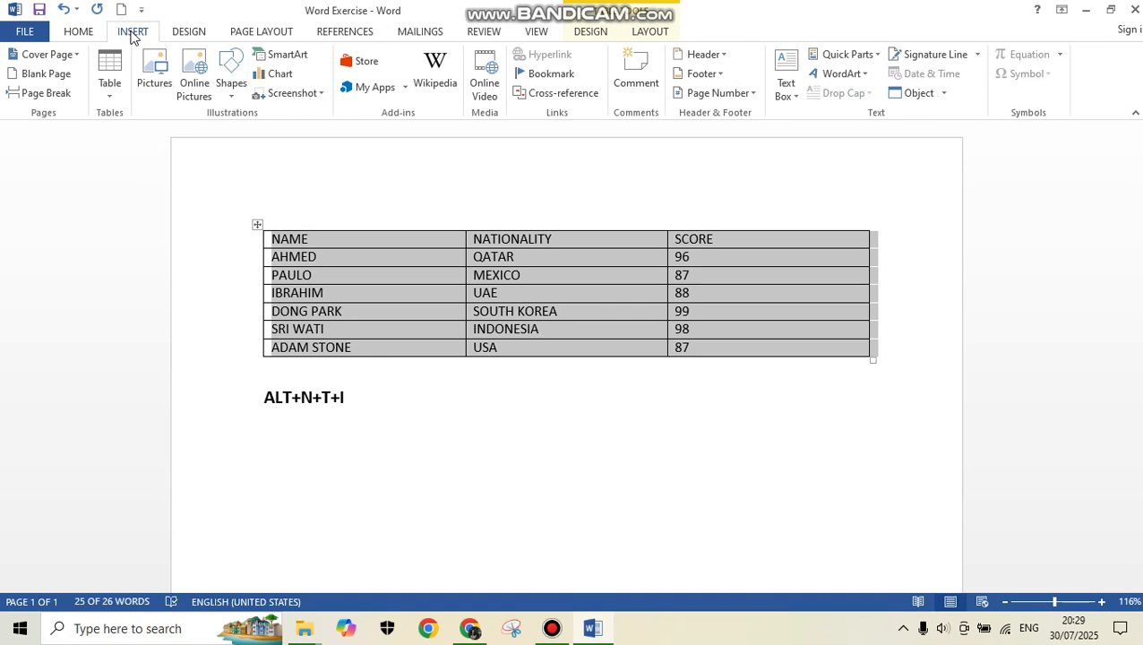
left_click(110, 89)
left_click(150, 308)
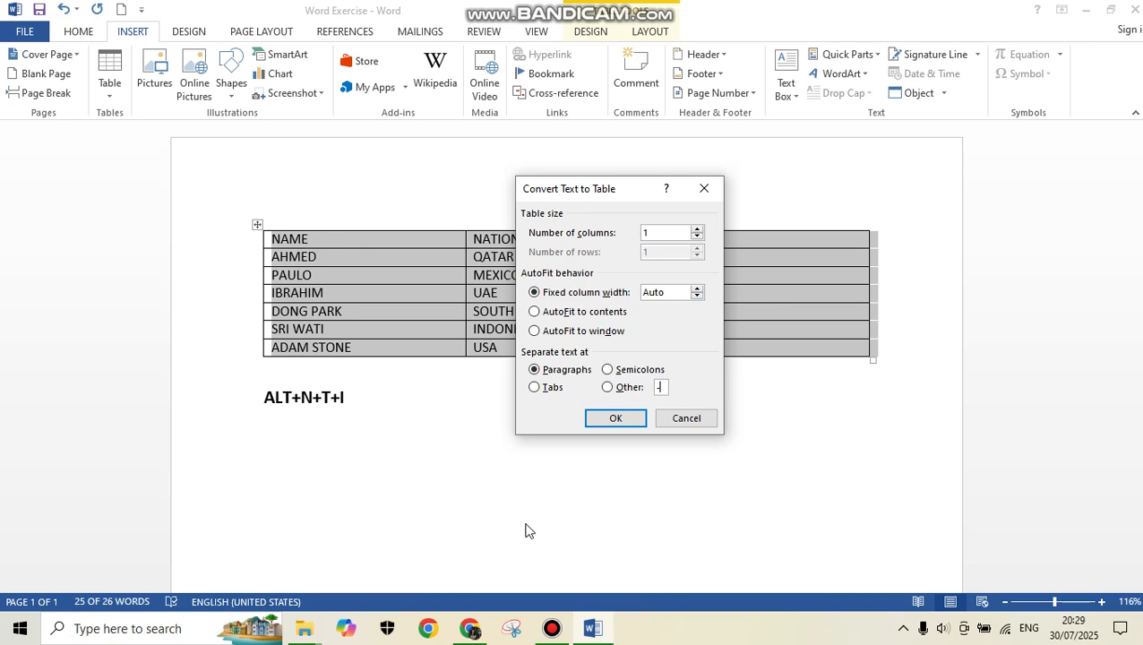
left_click(602, 418)
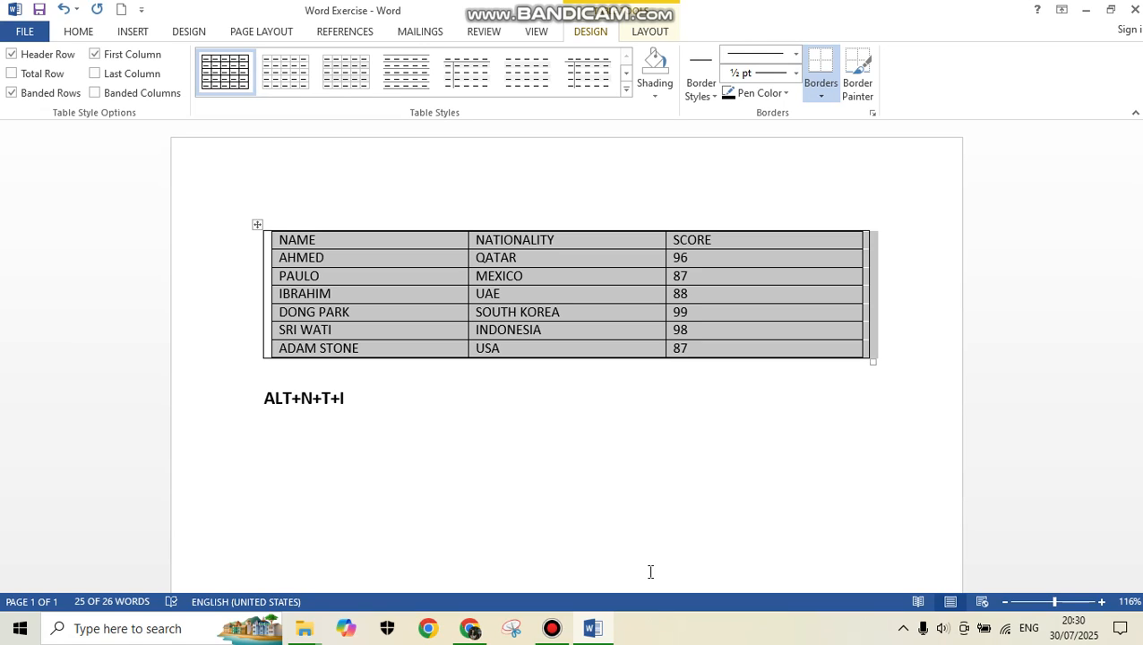
left_click(552, 628)
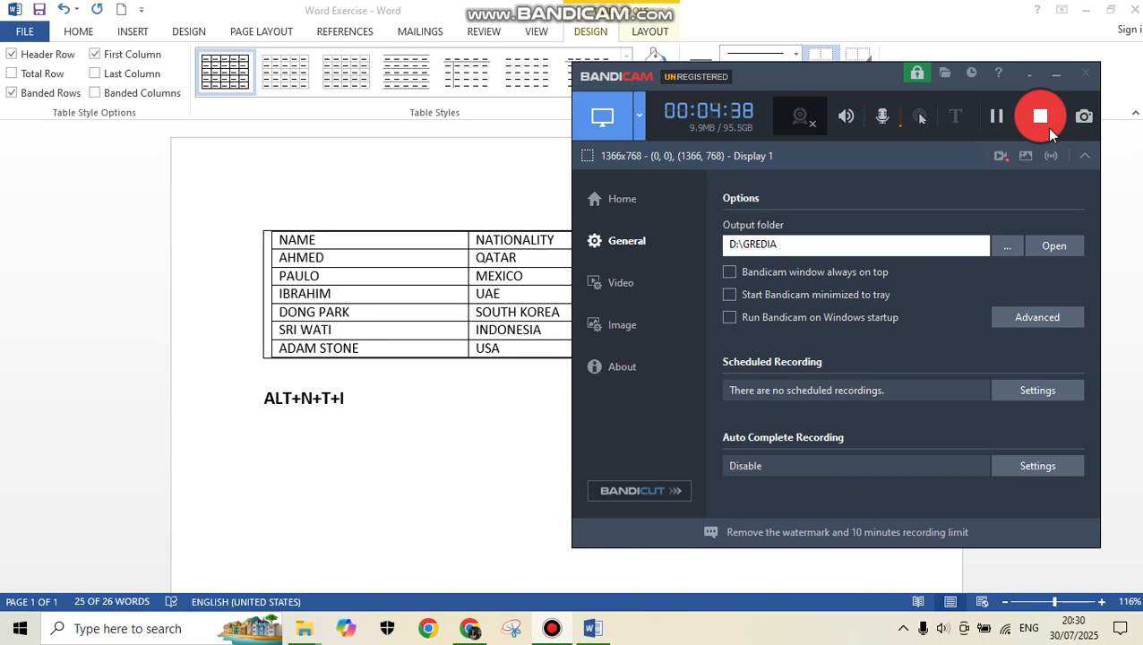